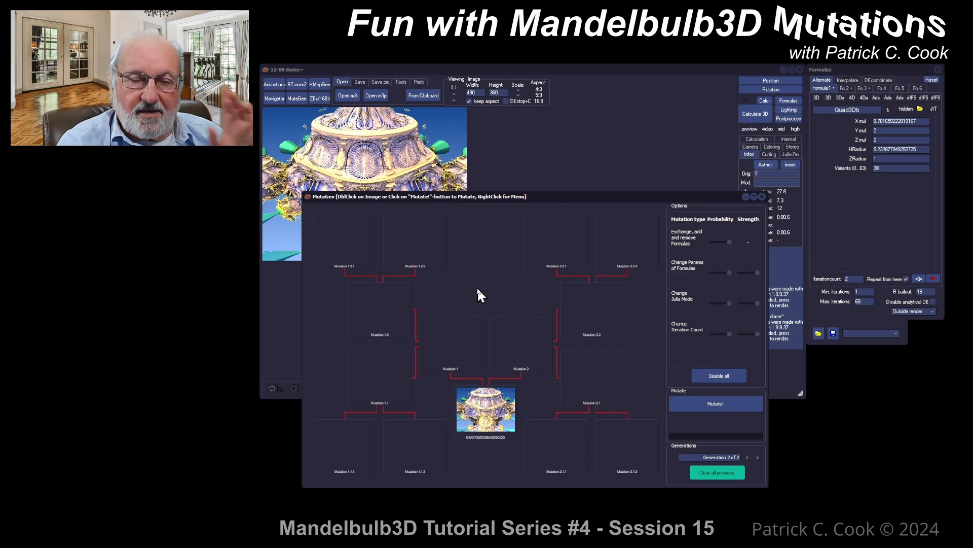
# Step: Disable all mutation types in MutaGen, then give Change Params of Formulas a low probability
pyautogui.moveTo(557, 200); pyautogui.dragTo(565, 266)
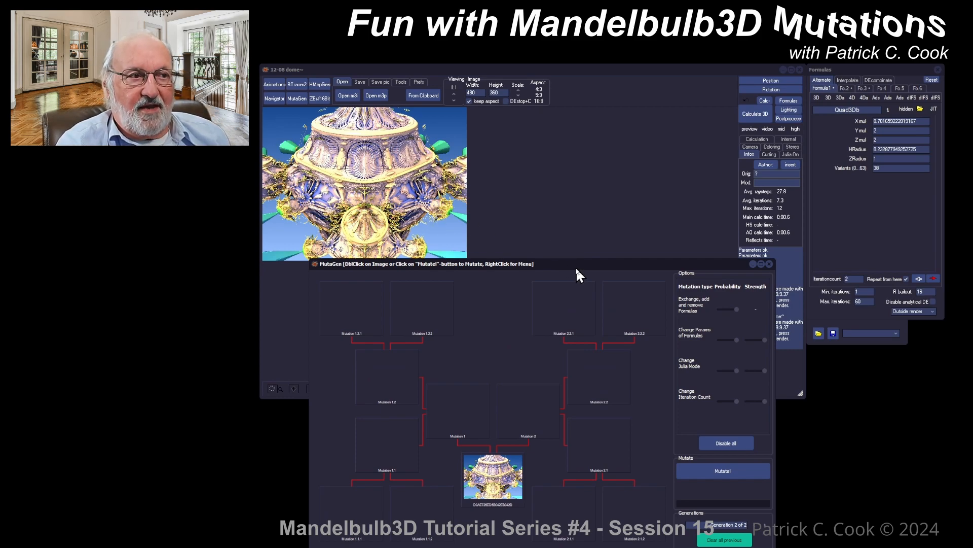
pyautogui.moveTo(576, 266); pyautogui.dragTo(550, 214)
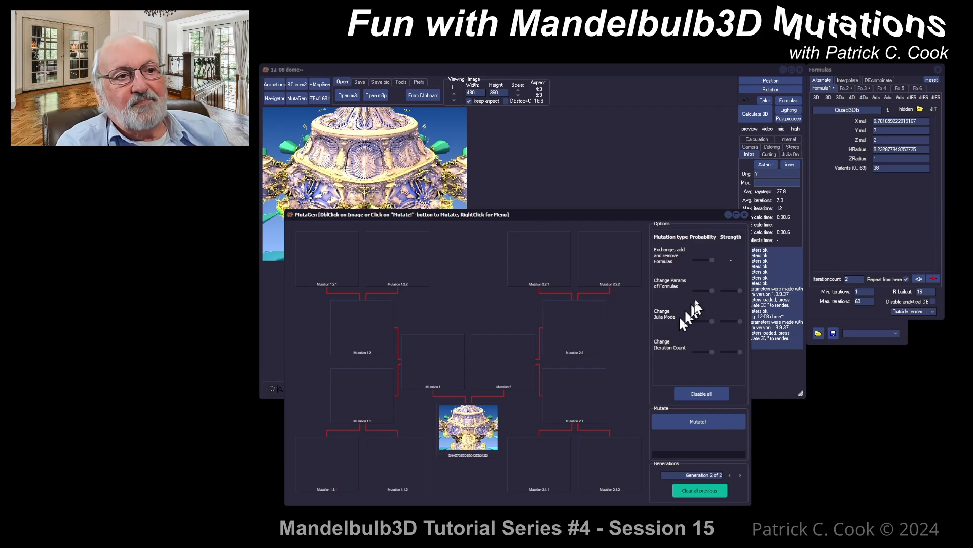
pyautogui.click(701, 393)
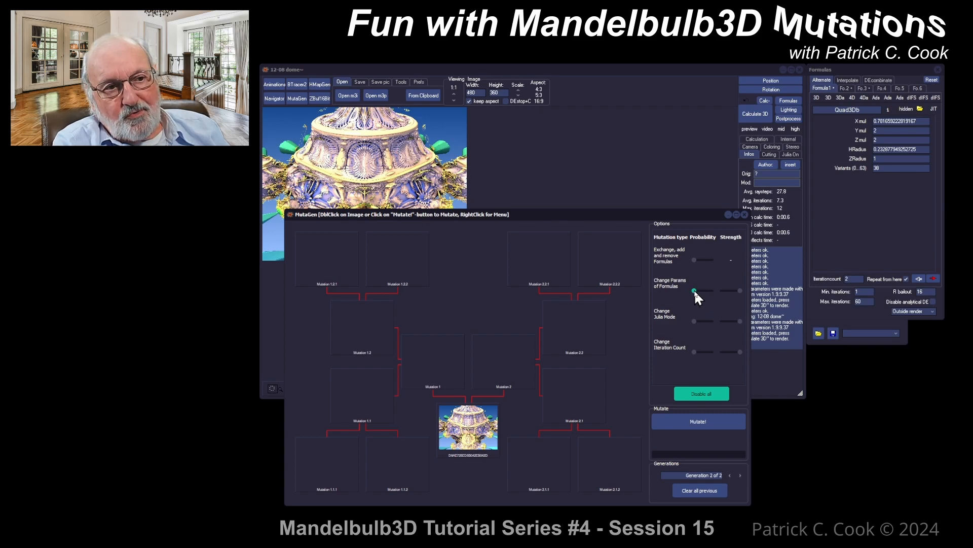
pyautogui.click(694, 290)
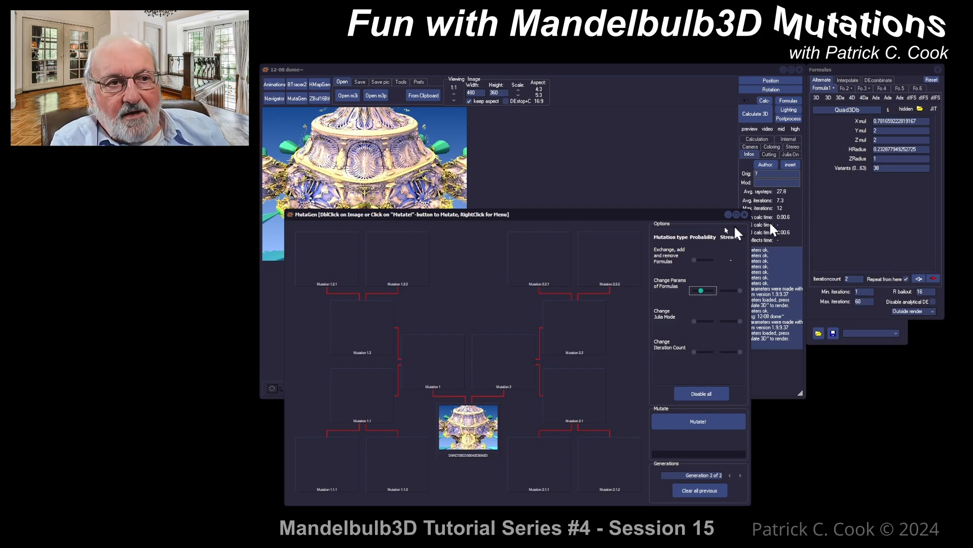
pyautogui.moveTo(619, 219); pyautogui.dragTo(591, 221)
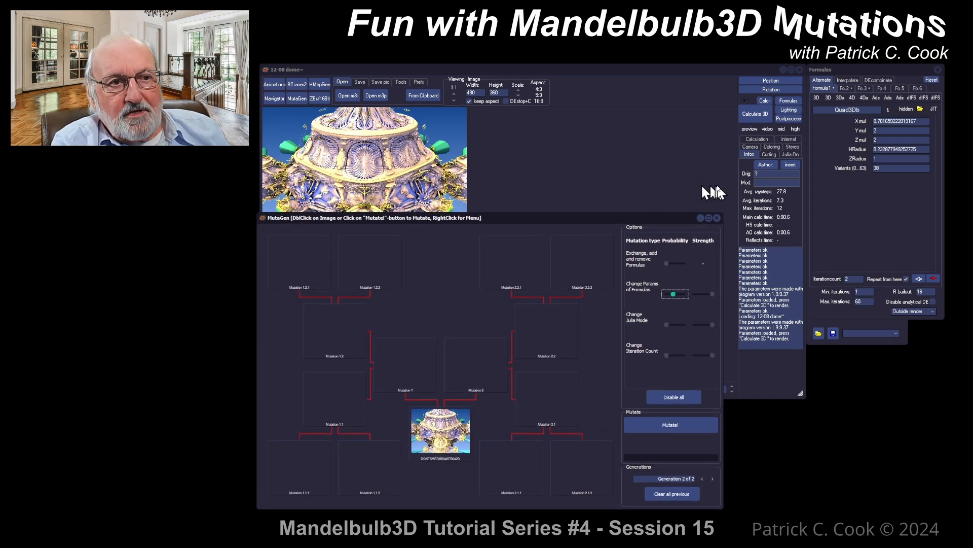
# Step: Check the fractal's Calculate Julia setting and give the Change Julia Mode mutation a low probability
pyautogui.click(790, 153)
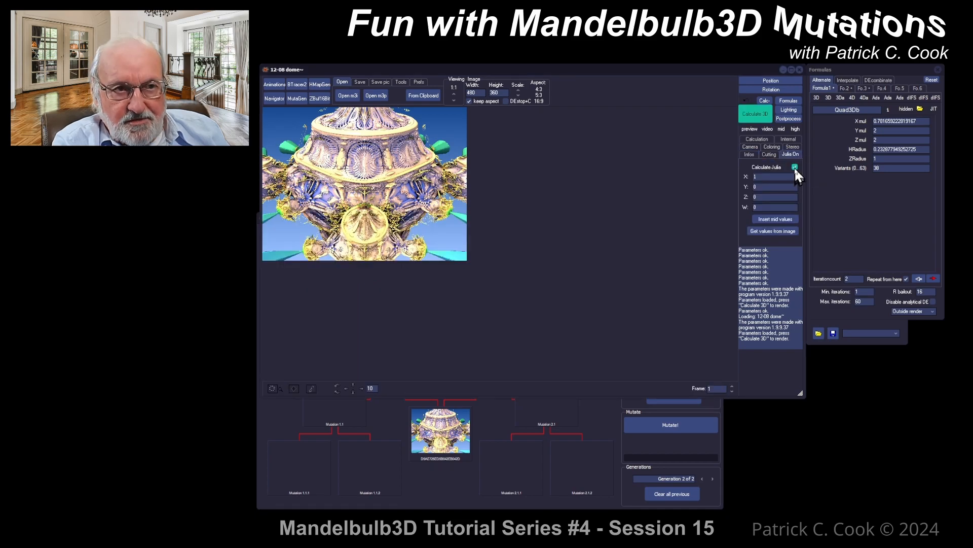
pyautogui.click(795, 166)
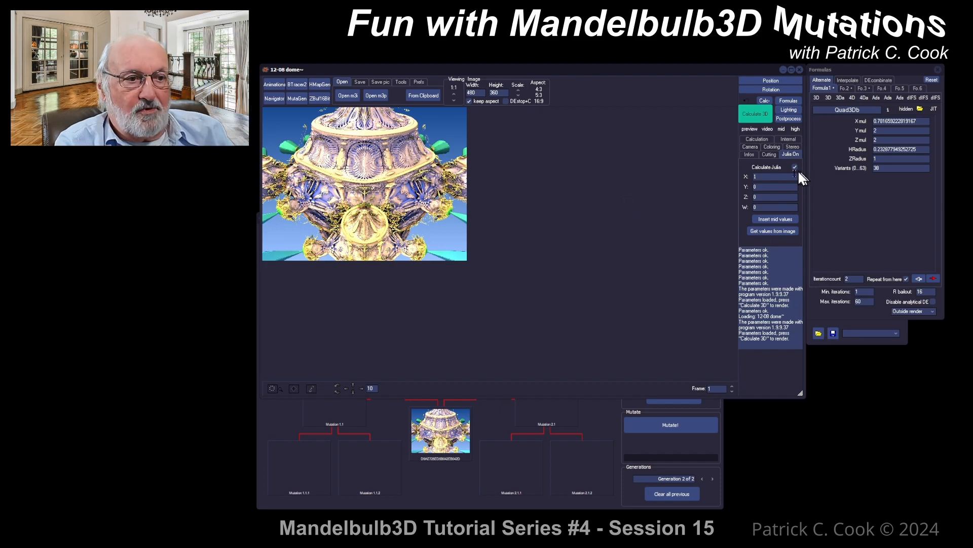
pyautogui.click(598, 476)
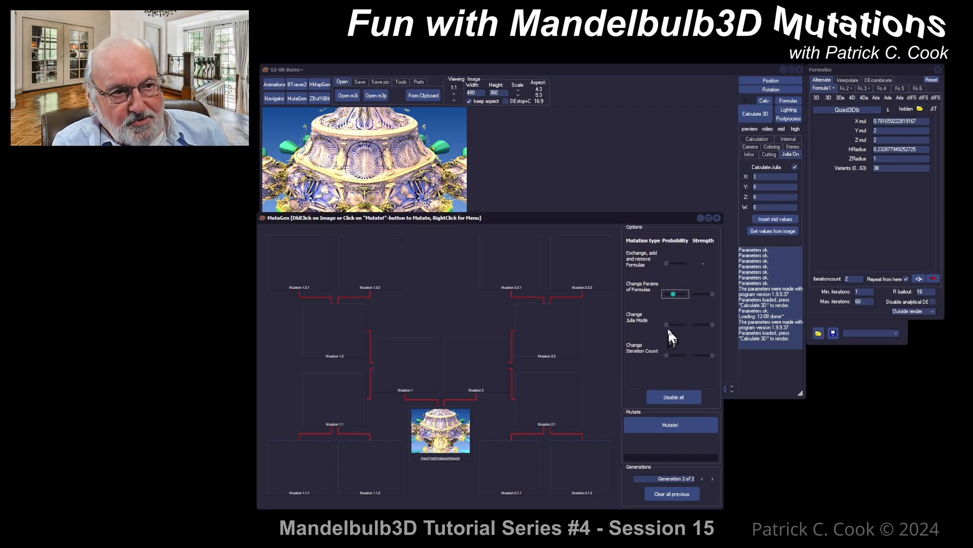
pyautogui.moveTo(666, 325); pyautogui.dragTo(670, 325)
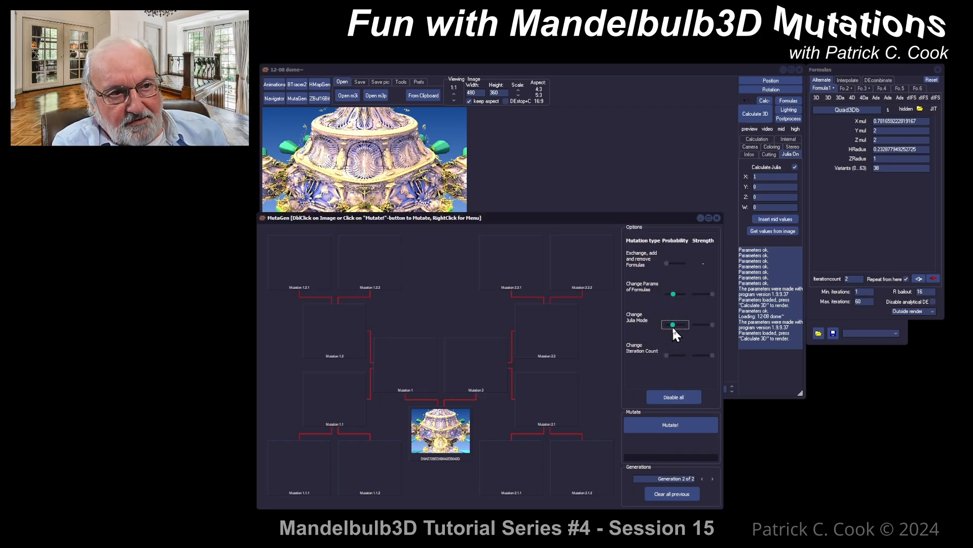
# Step: Check the iteration counts of the first two formulas and return the Change Julia Mode probability to zero
pyautogui.doubleClick(851, 278)
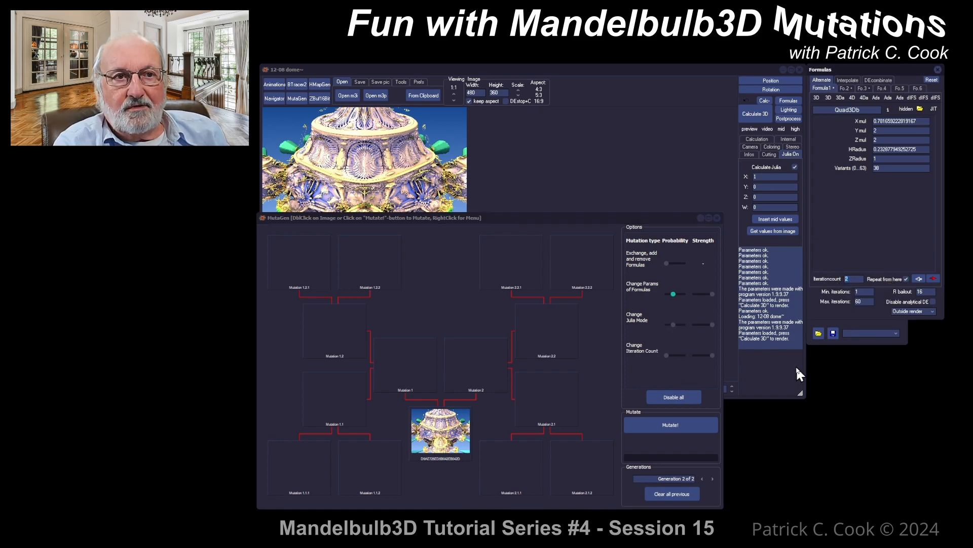
pyautogui.click(844, 88)
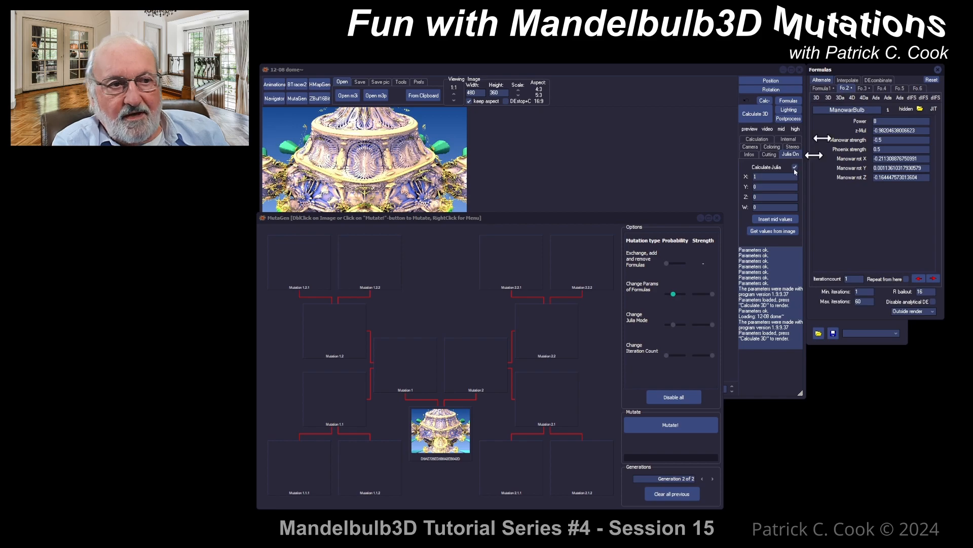
pyautogui.click(819, 97)
pyautogui.click(820, 88)
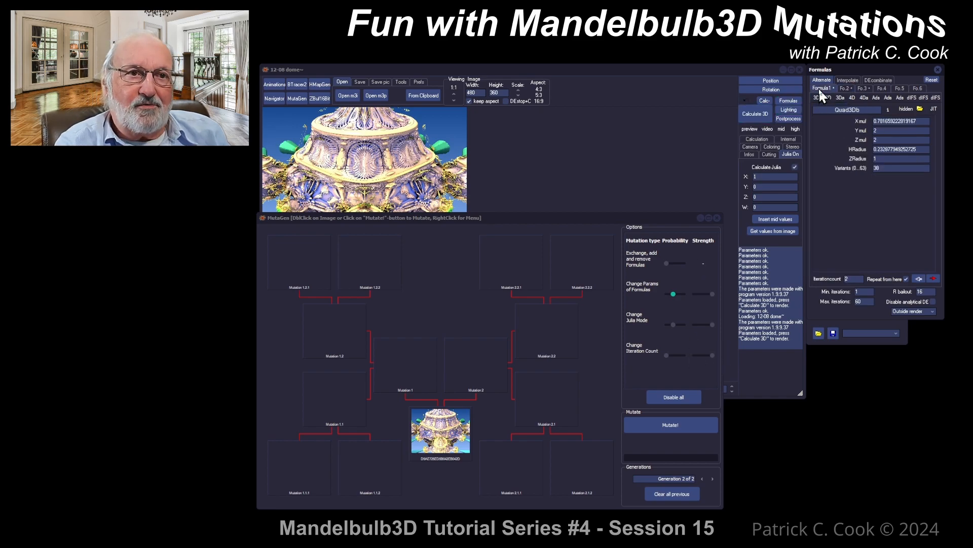
pyautogui.click(667, 356)
pyautogui.moveTo(674, 325); pyautogui.dragTo(666, 325)
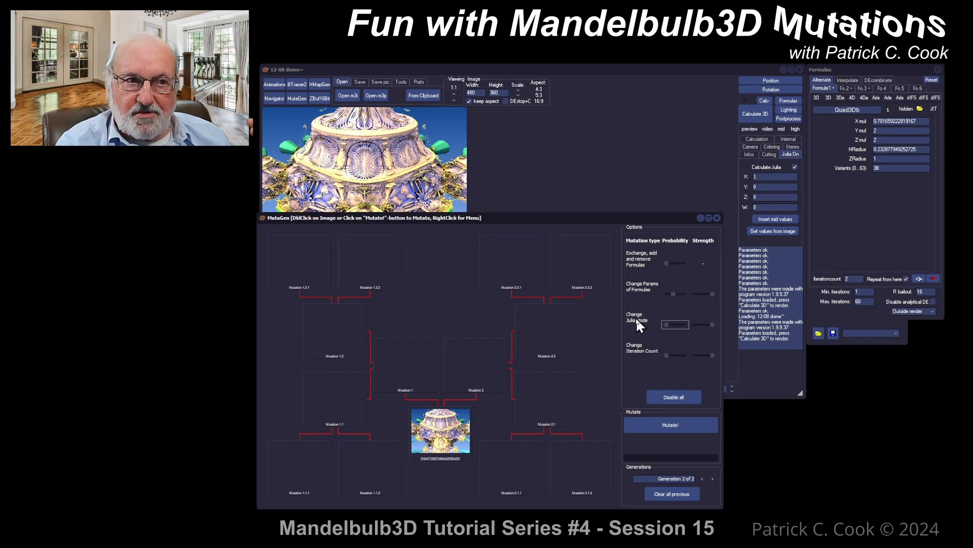
# Step: Generate a set of mutations from the dome fractal and send Mutation 2.1 to the main editor
pyautogui.moveTo(575, 220); pyautogui.dragTo(587, 218)
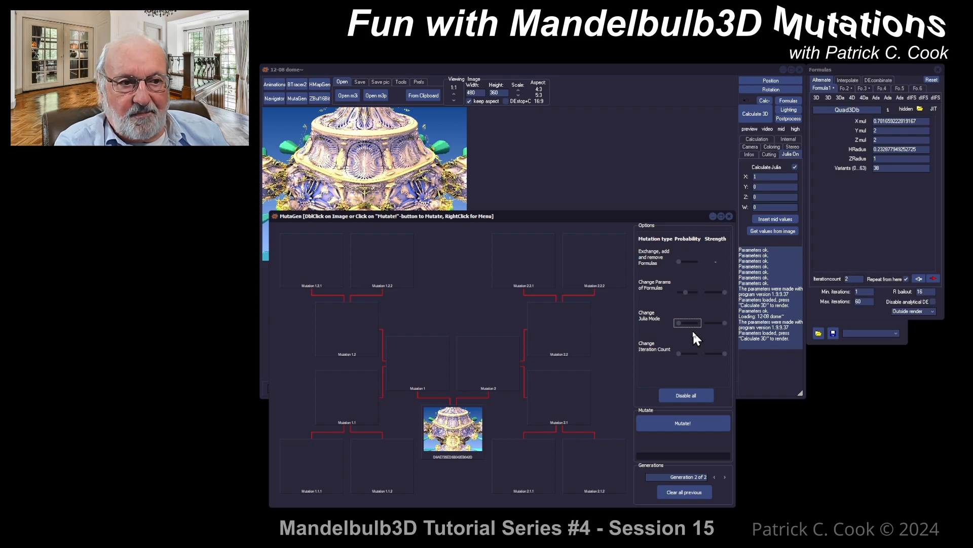
pyautogui.click(678, 425)
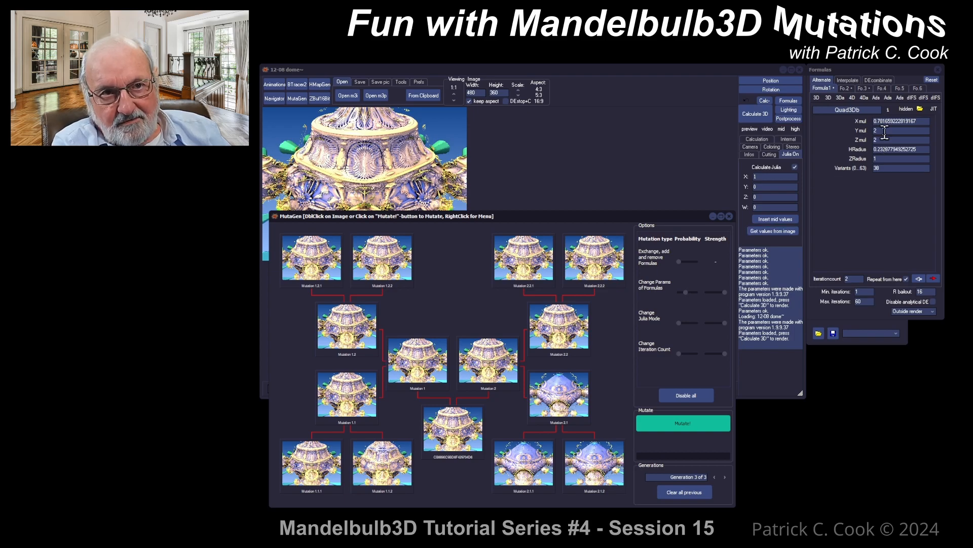
pyautogui.rightClick(560, 393)
pyautogui.click(591, 397)
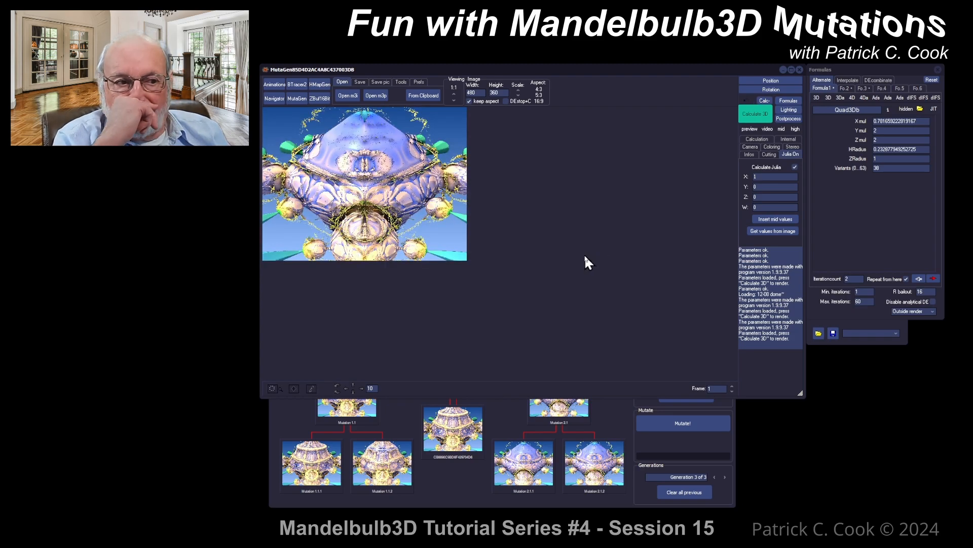
# Step: Clear all previous mutation generations and close MutaGen
pyautogui.click(465, 479)
pyautogui.moveTo(557, 214); pyautogui.dragTo(567, 232)
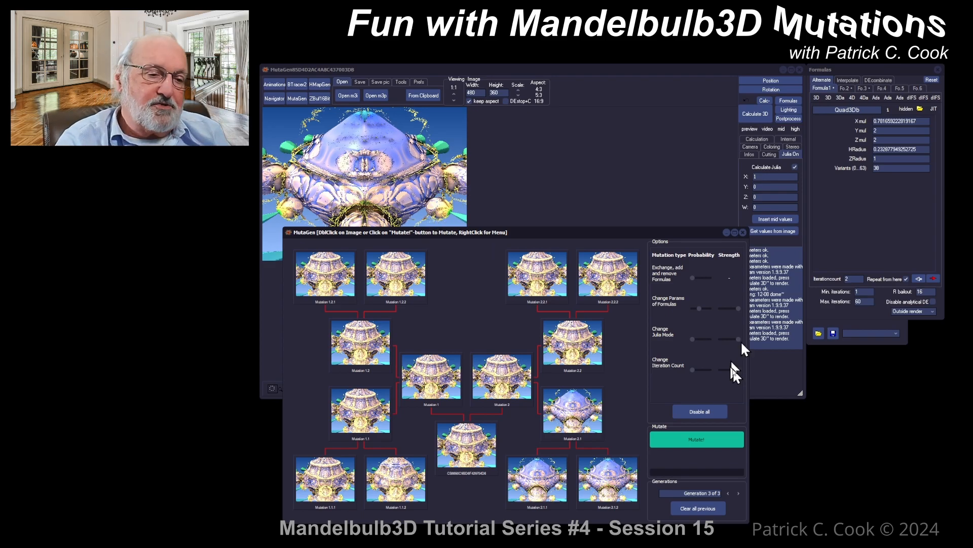
pyautogui.click(706, 509)
pyautogui.click(465, 293)
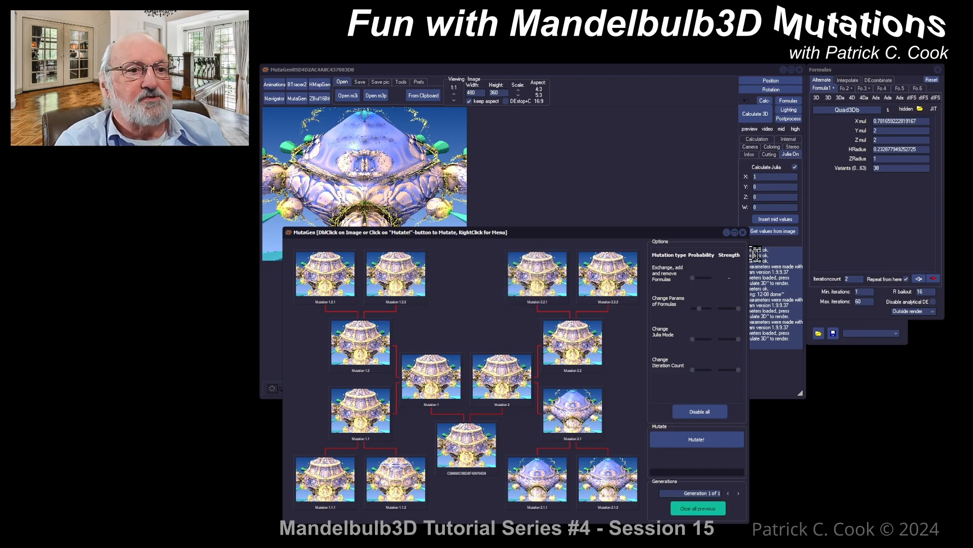
pyautogui.click(743, 231)
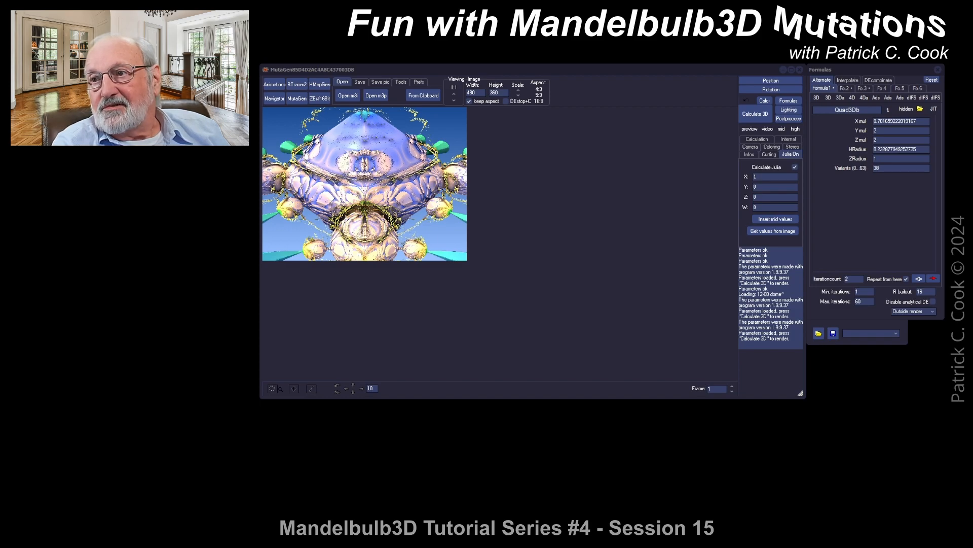
# Step: Load the alien plantlife parameters, calculate the 3D image and review its first three formulas
pyautogui.moveTo(693, 241); pyautogui.dragTo(501, 239)
pyautogui.click(750, 113)
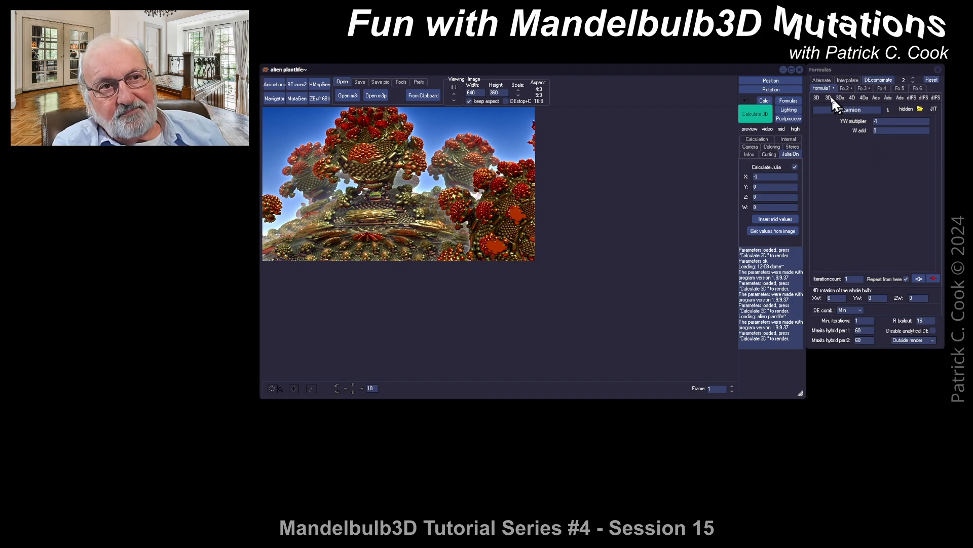
pyautogui.doubleClick(834, 109)
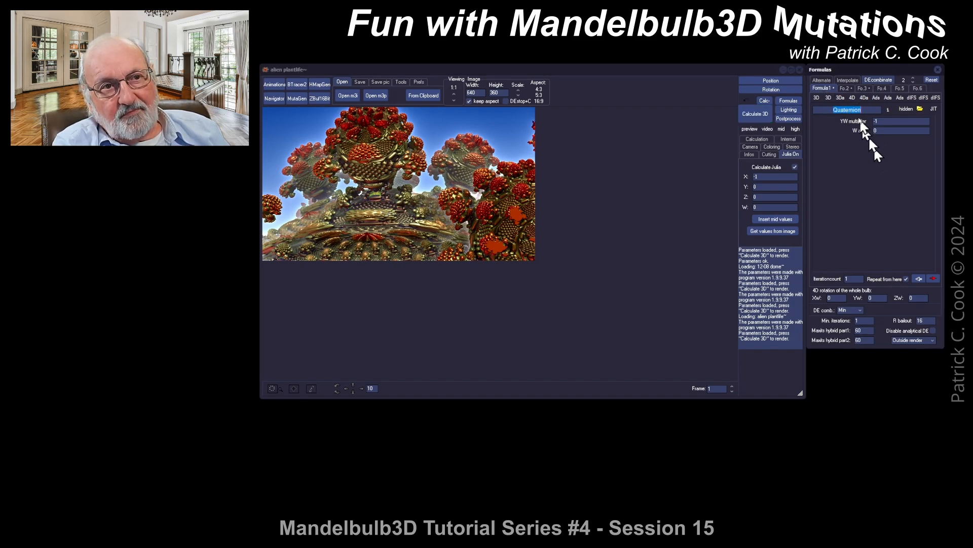
pyautogui.click(843, 87)
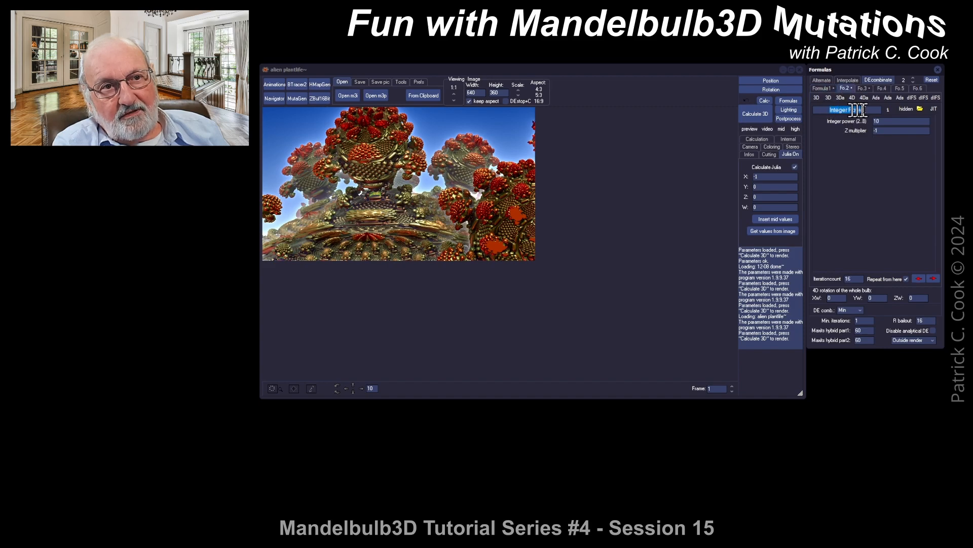
pyautogui.click(862, 88)
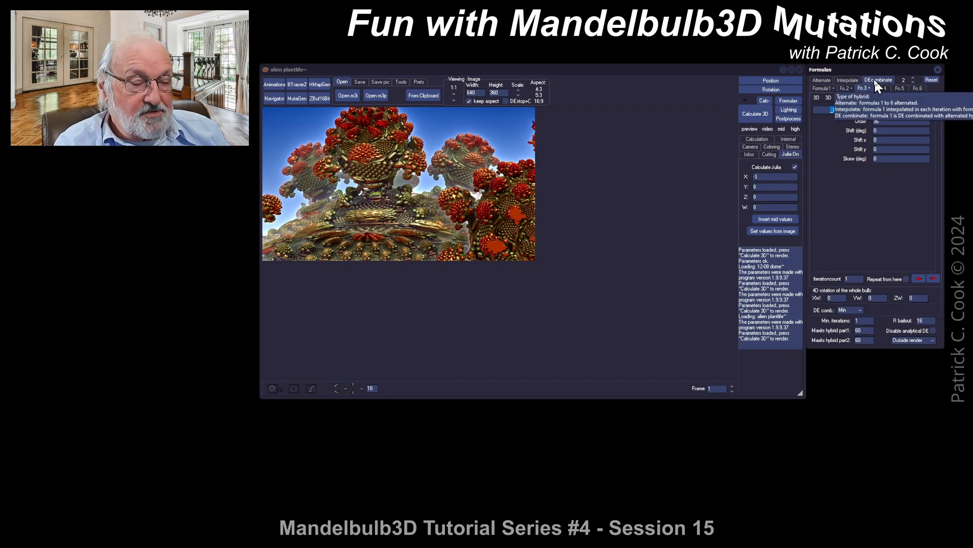
# Step: Start MutaGen for alien plantlife and set low probabilities for Change Params of Formulas and Change Julia Mode
pyautogui.click(302, 99)
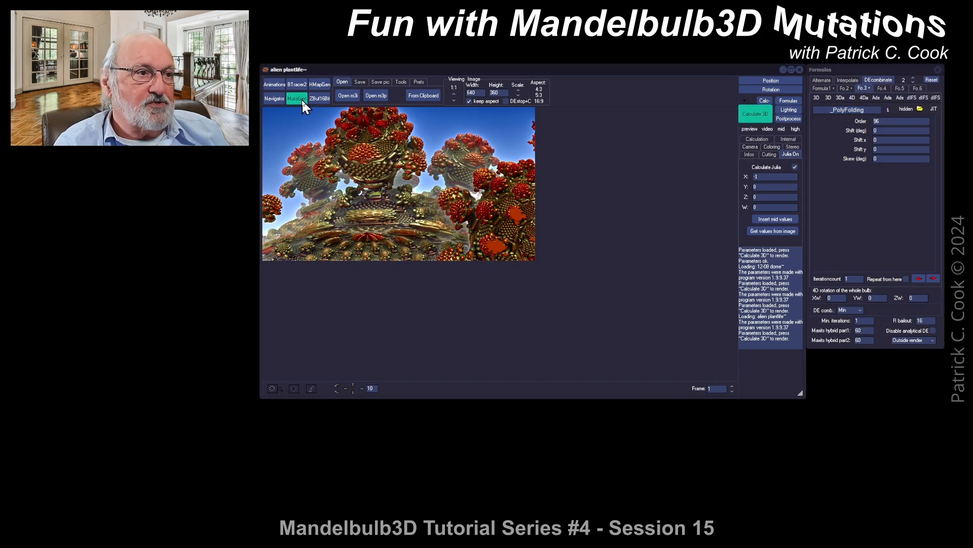
pyautogui.moveTo(561, 233); pyautogui.dragTo(546, 215)
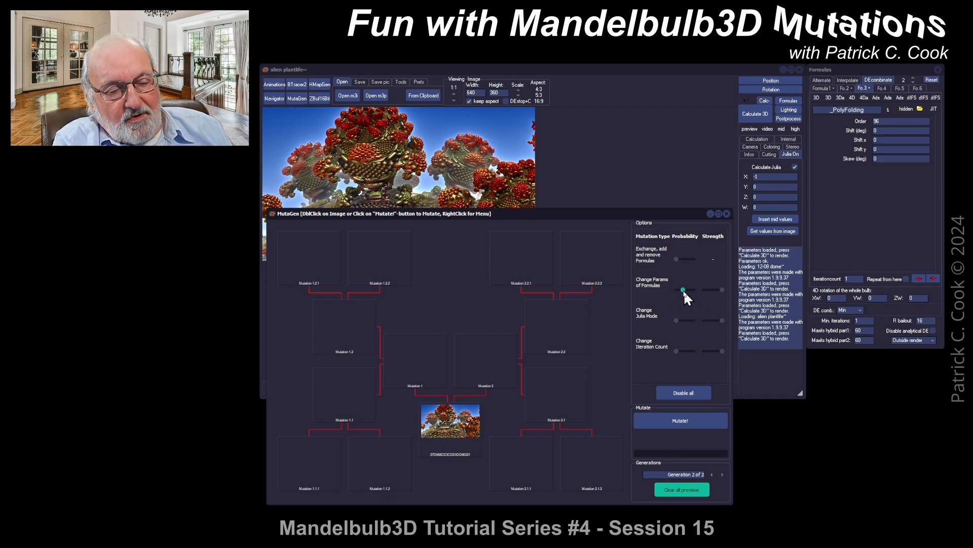
pyautogui.moveTo(683, 289); pyautogui.dragTo(687, 290)
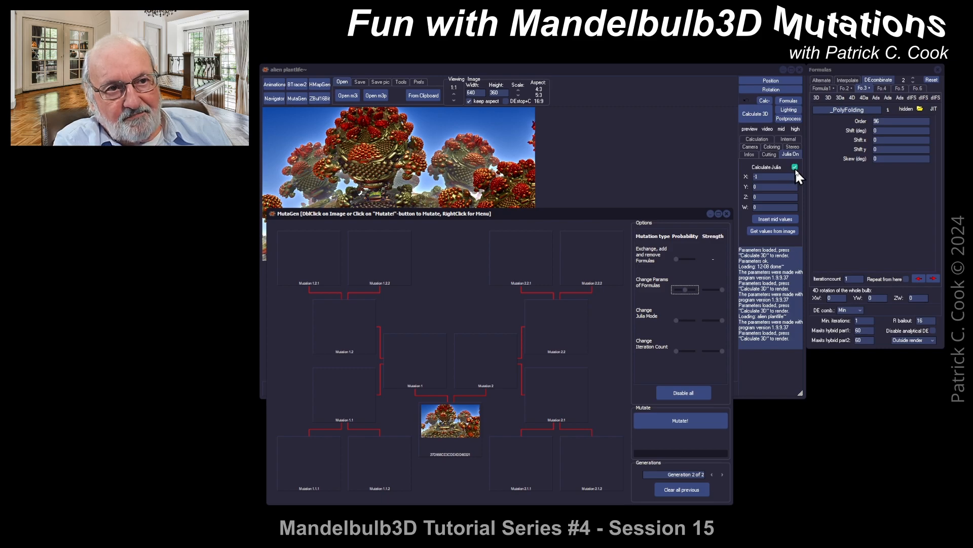
pyautogui.click(677, 321)
pyautogui.click(684, 290)
pyautogui.click(683, 320)
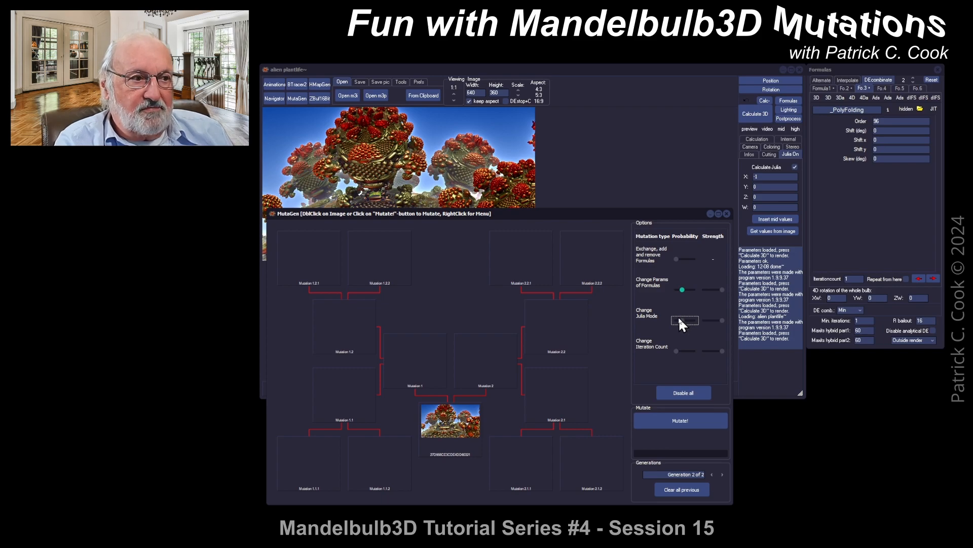
# Step: Generate a set of mutations from alien plantlife and send Mutation 1 to the main editor
pyautogui.click(668, 420)
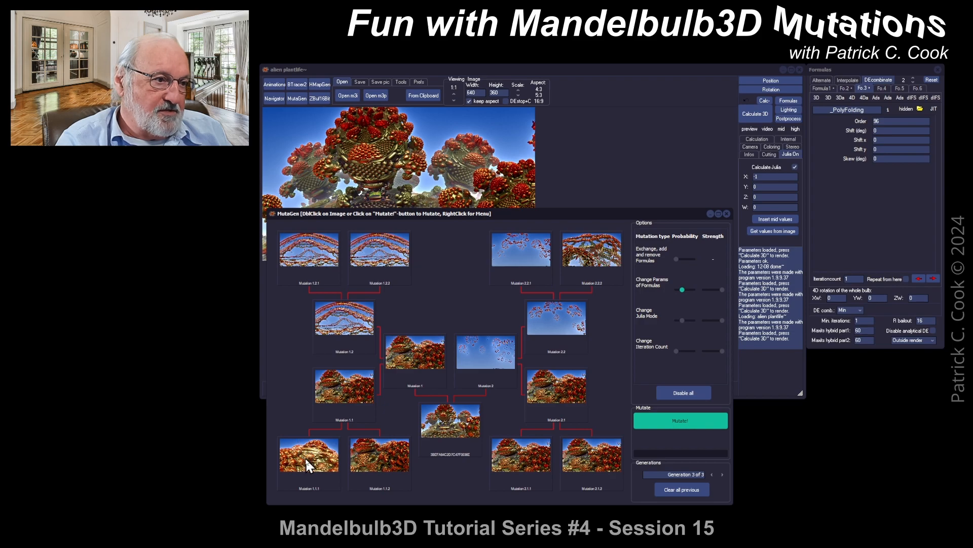
pyautogui.rightClick(410, 353)
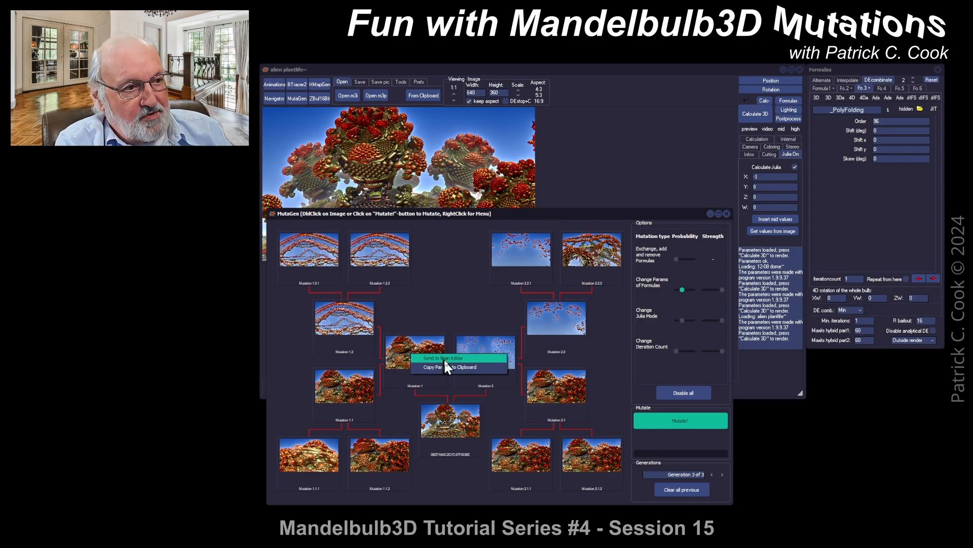